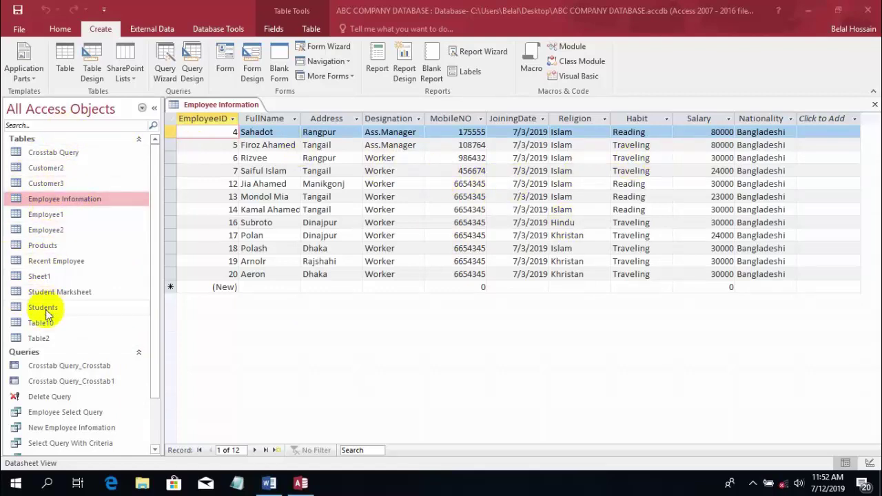
Look through the Customer2 and Employee Information tables and bring the Crosstab Query table up as the active datasheet
double_click(48, 152)
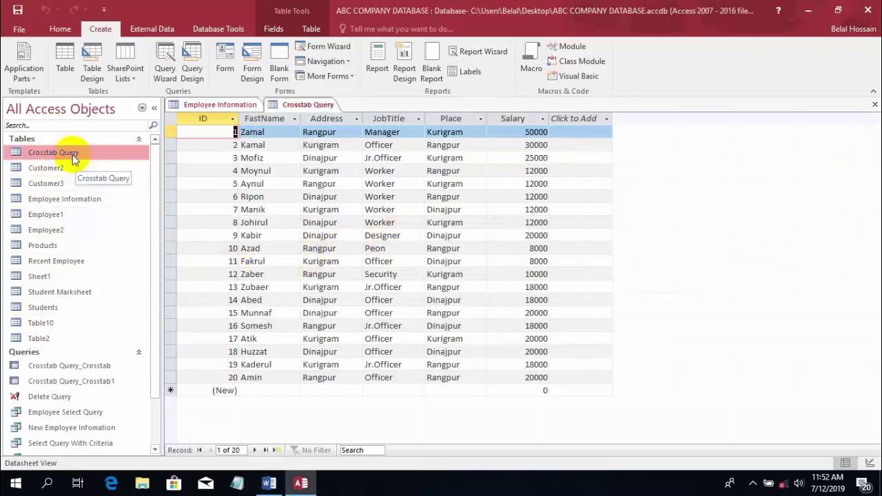
double_click(61, 170)
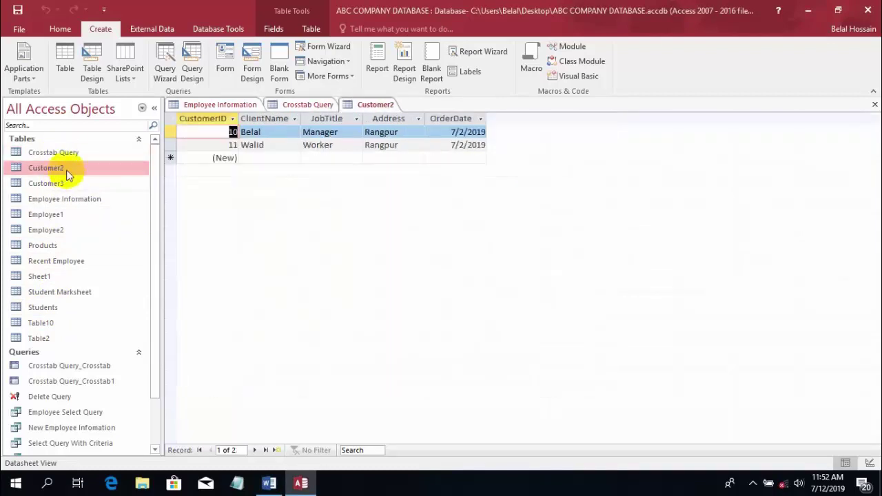
double_click(59, 154)
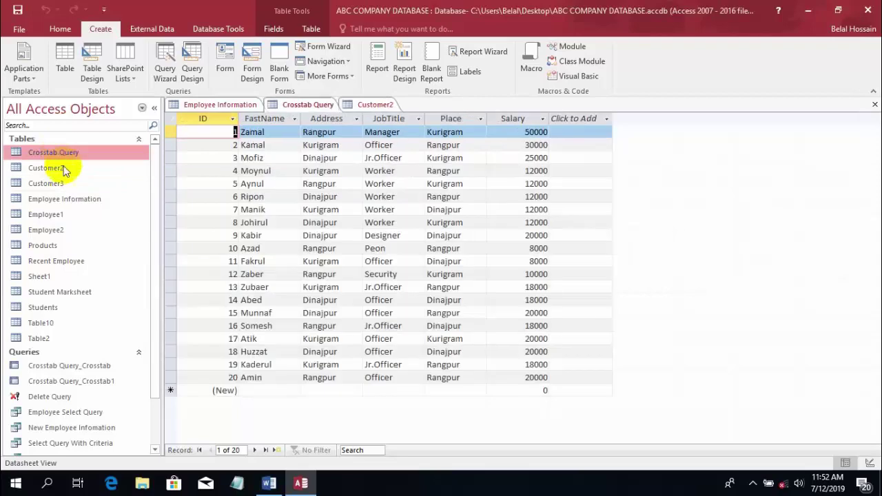
double_click(72, 201)
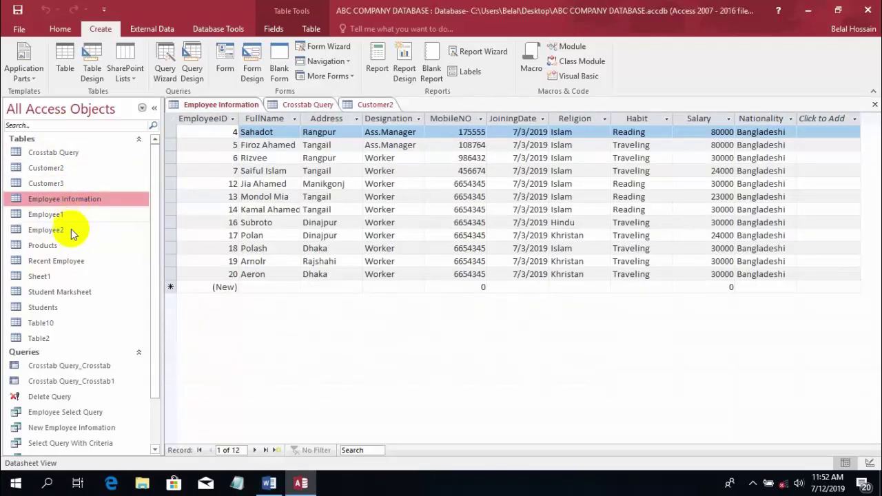
double_click(69, 157)
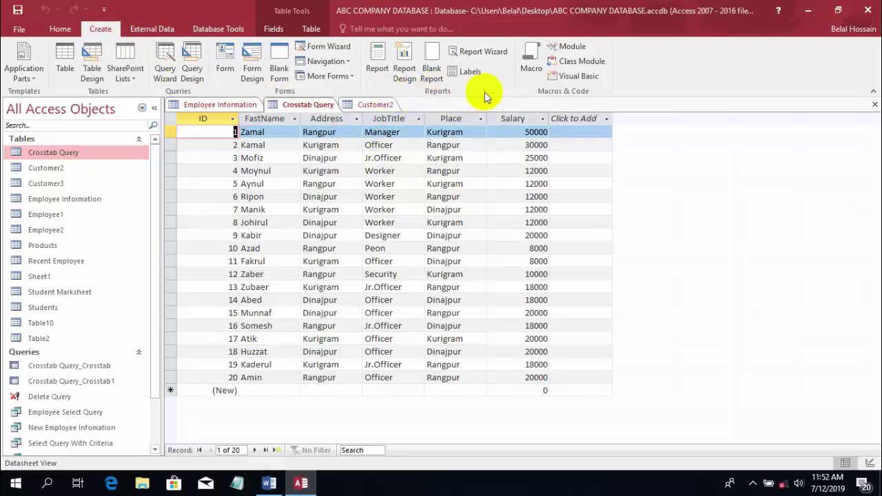
Generate a basic report from the Crosstab Query table and look across all its columns
left_click(377, 72)
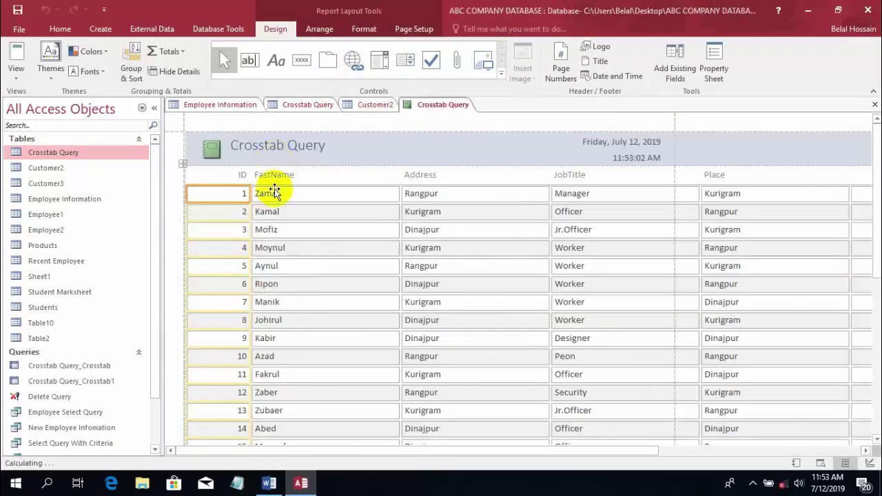
scroll(571, 227, "down", 3)
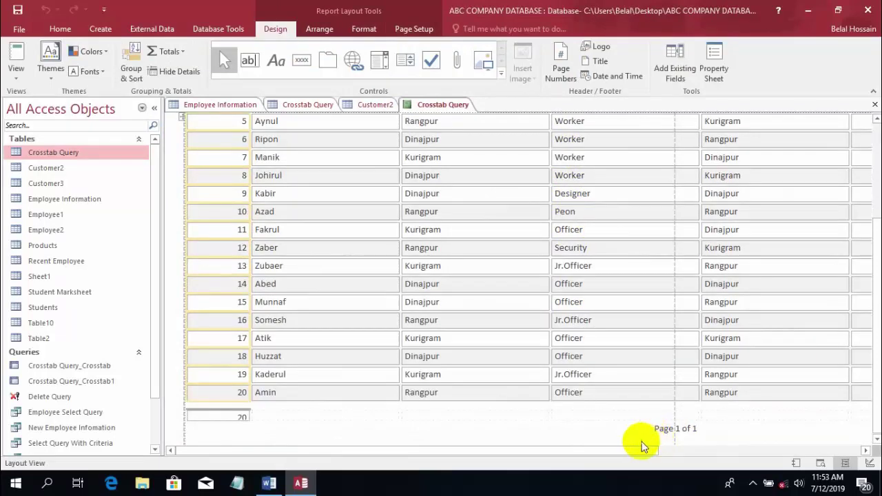
left_click(625, 449)
left_click_drag(625, 449, 804, 453)
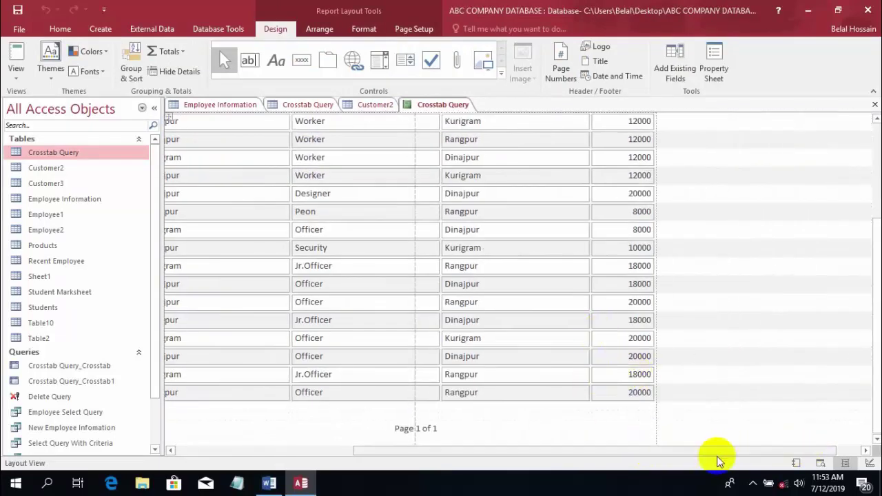
left_click_drag(721, 453, 493, 477)
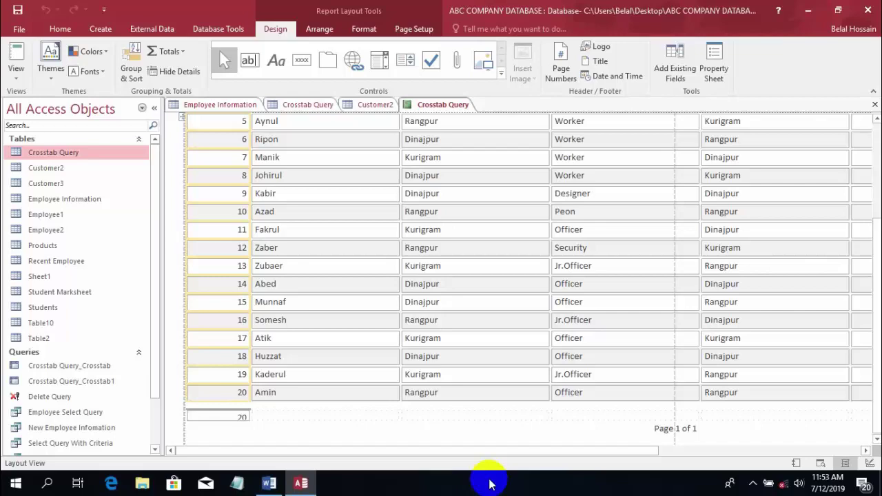
Examine the basic report's records and its JobTitle, Address and FastName columns, and close the report without saving
scroll(496, 424, "up", 3)
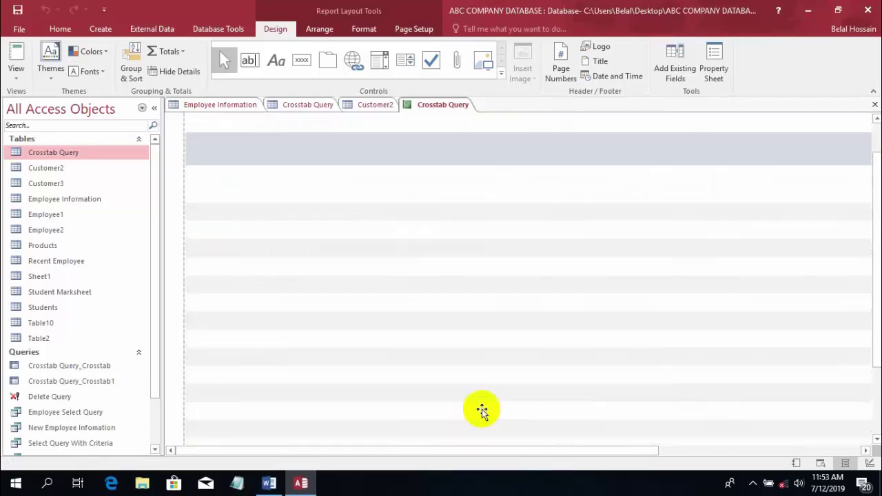
scroll(282, 231, "down", 1)
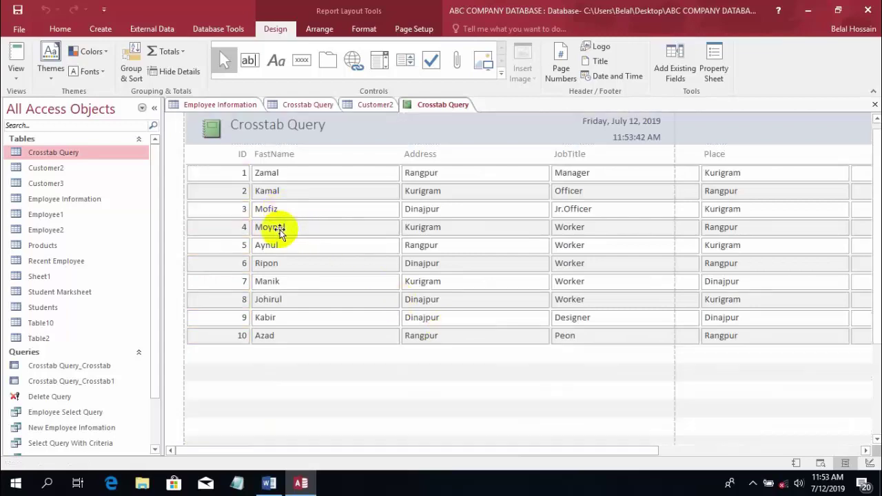
scroll(279, 233, "down", 3)
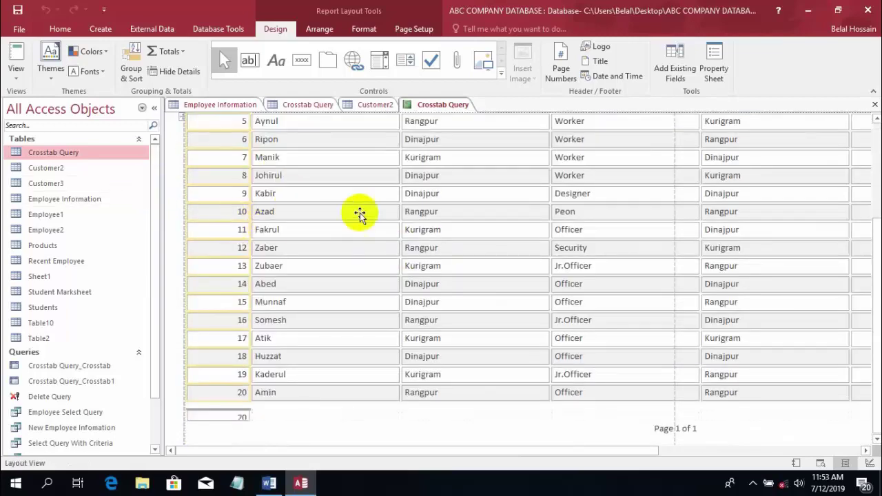
scroll(648, 235, "up", 1)
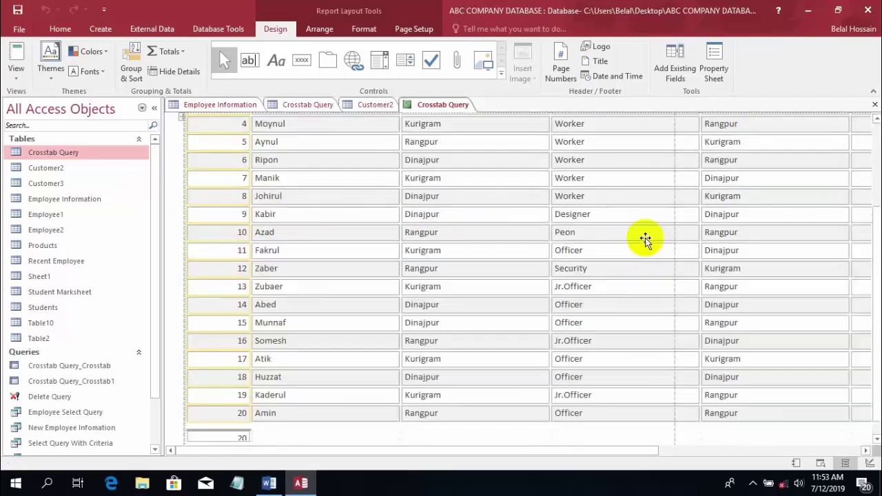
scroll(643, 237, "up", 3)
left_click(600, 211)
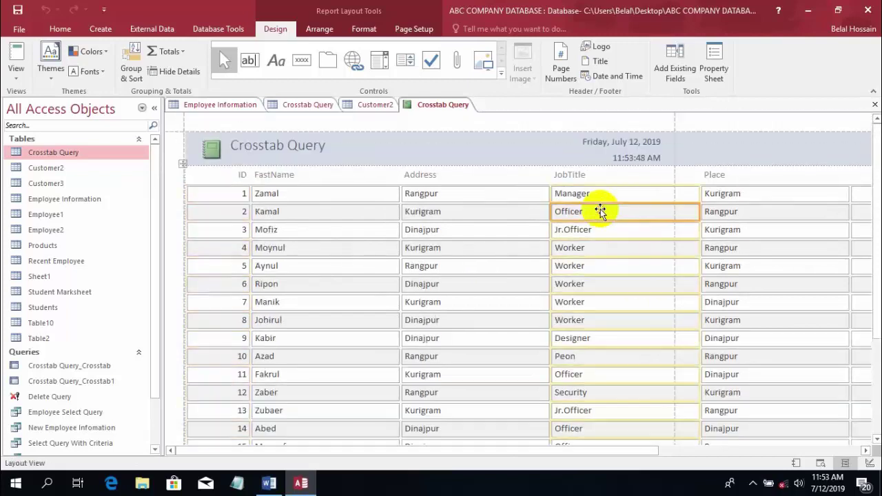
left_click(482, 213)
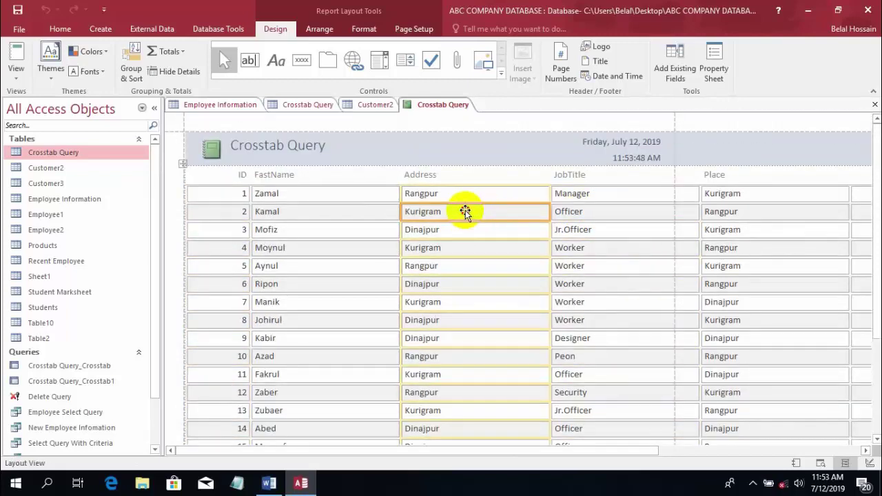
left_click(426, 192)
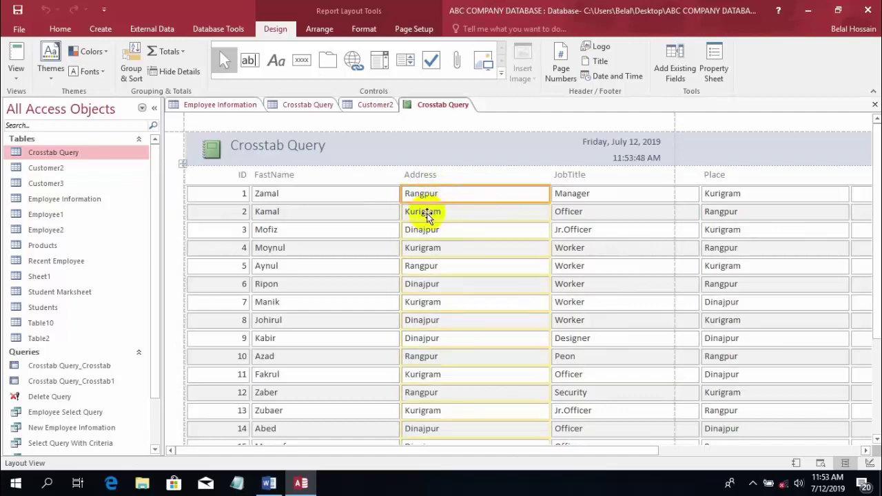
left_click(429, 248)
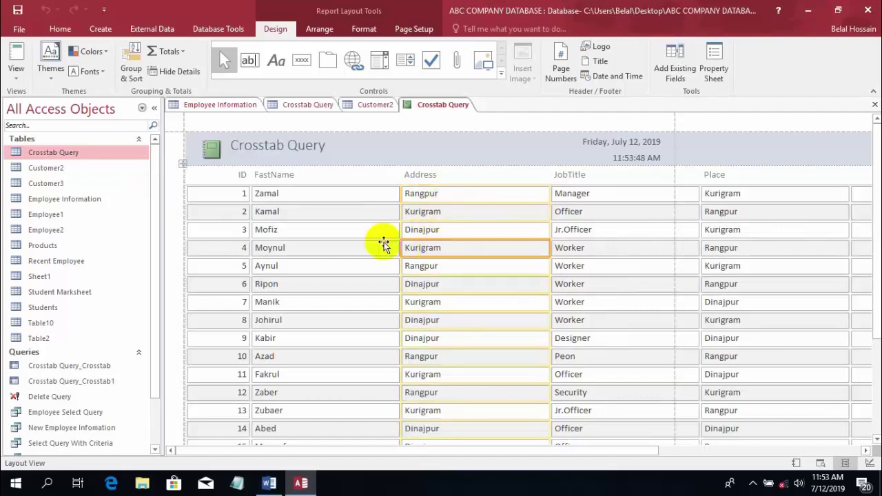
left_click(308, 234)
scroll(800, 289, "down", 5)
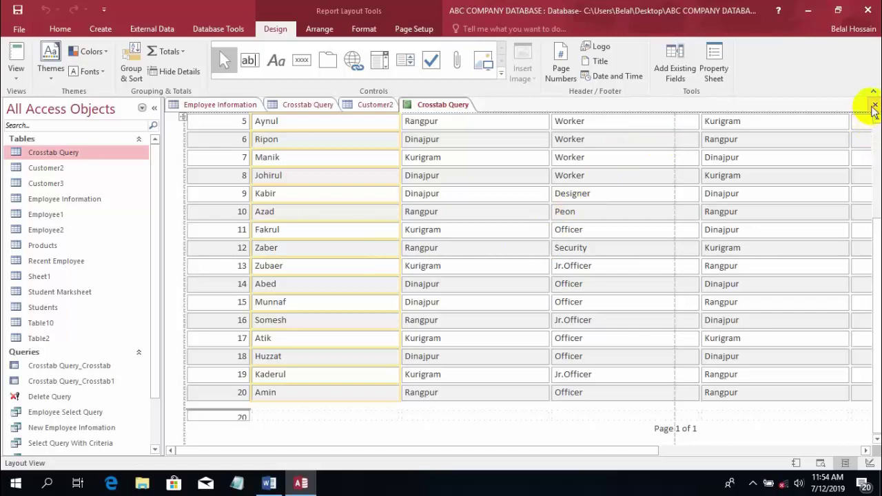
left_click(873, 104)
left_click(466, 279)
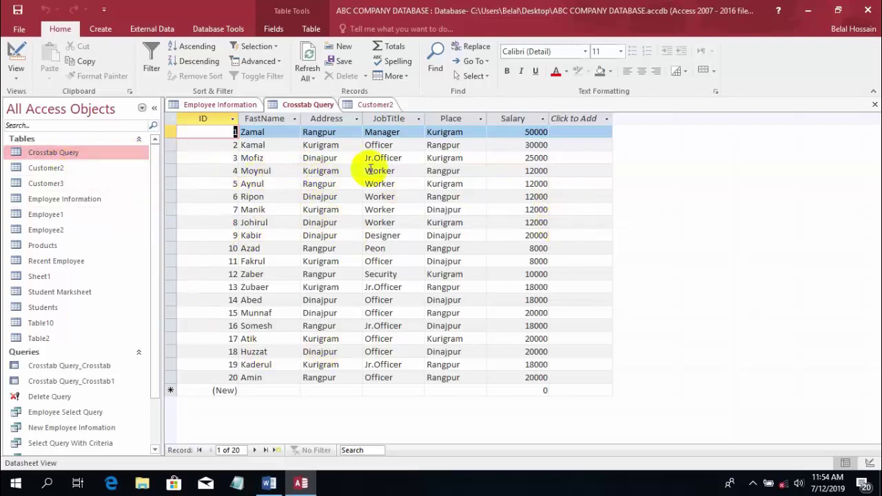
Start the Report Wizard with the Crosstab Query table as its source and move the wizard clear of the datasheet
left_click(102, 31)
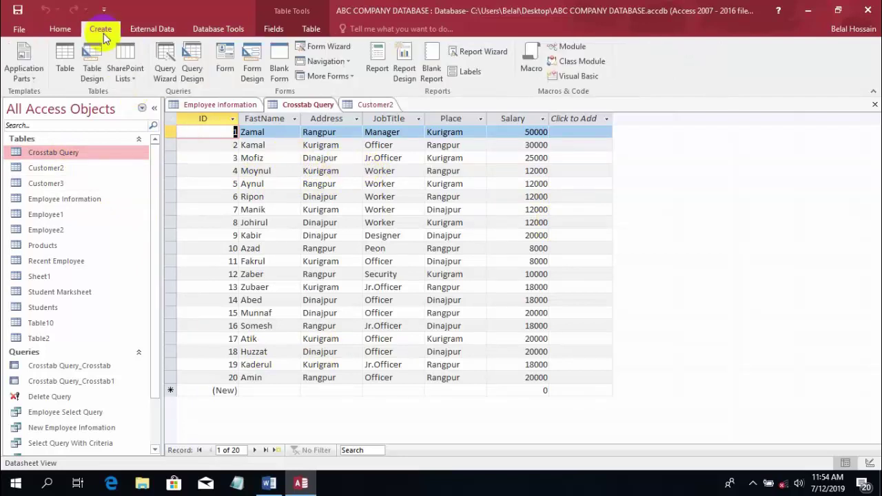
left_click(469, 55)
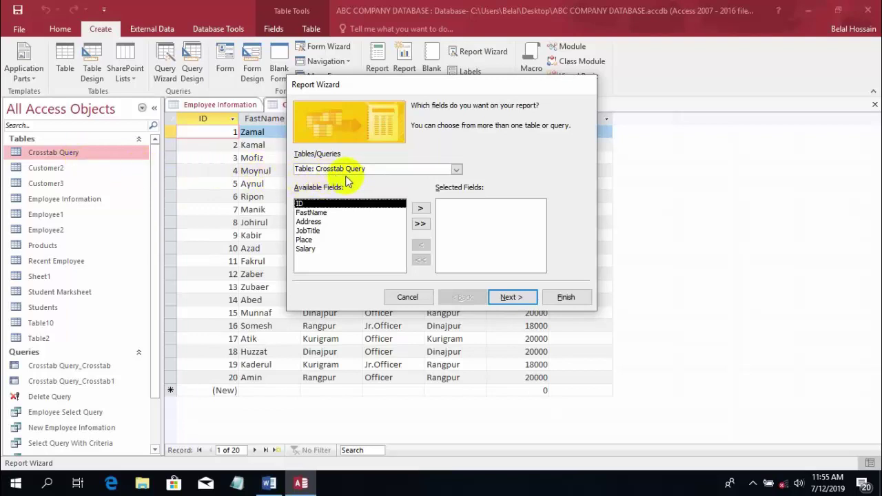
left_click_drag(366, 169, 273, 169)
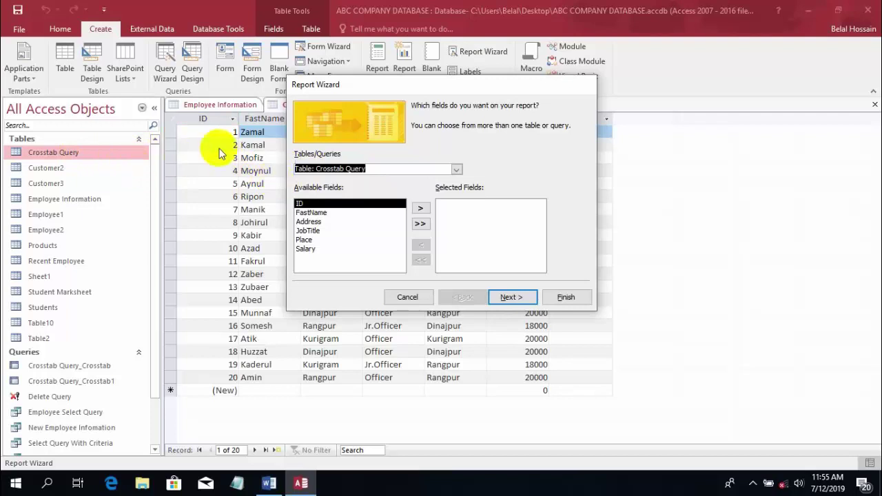
left_click_drag(361, 80, 665, 82)
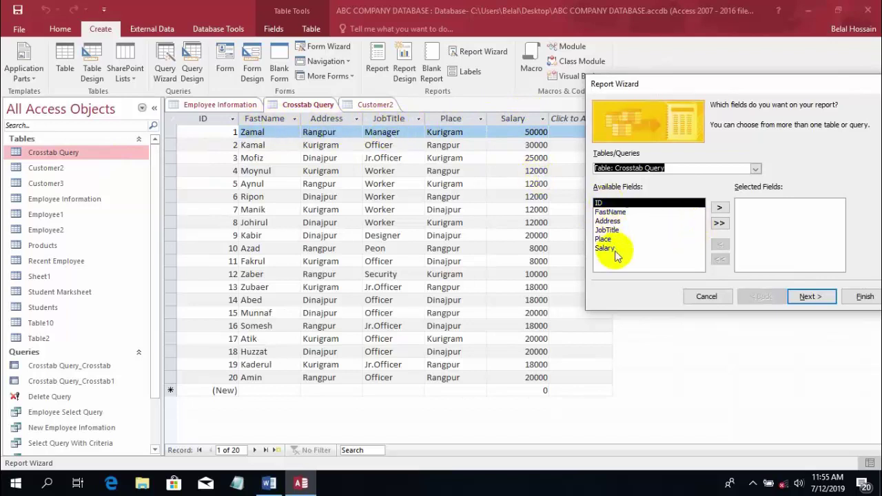
left_click(686, 83)
left_click_drag(685, 82, 559, 72)
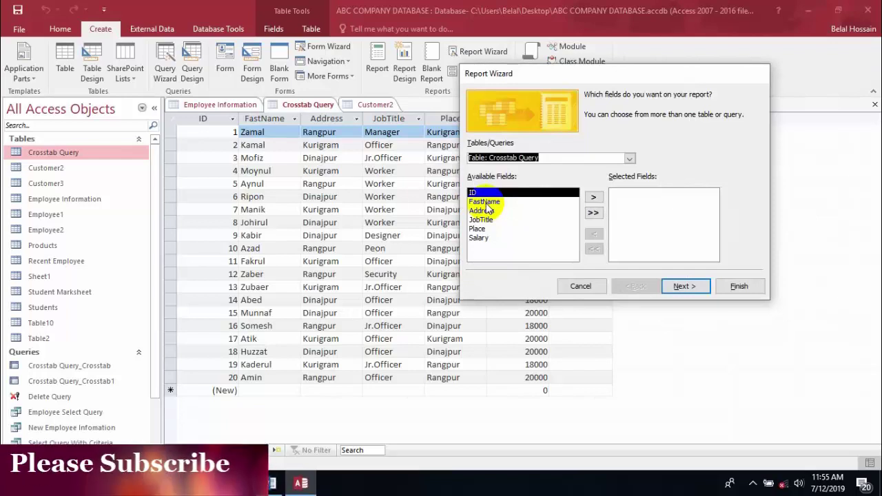
Add the ID, FastName, JobTitle and Salary fields to the report and proceed to the wizard's grouping levels page
left_click(589, 199)
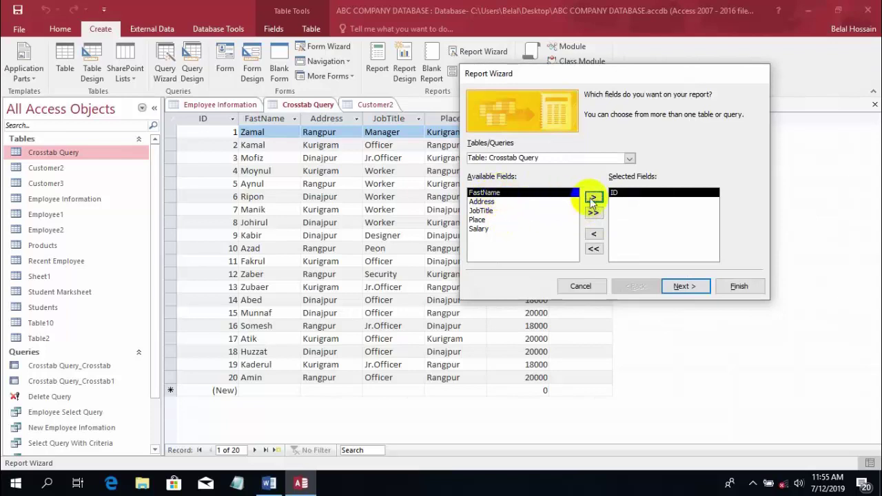
left_click(591, 199)
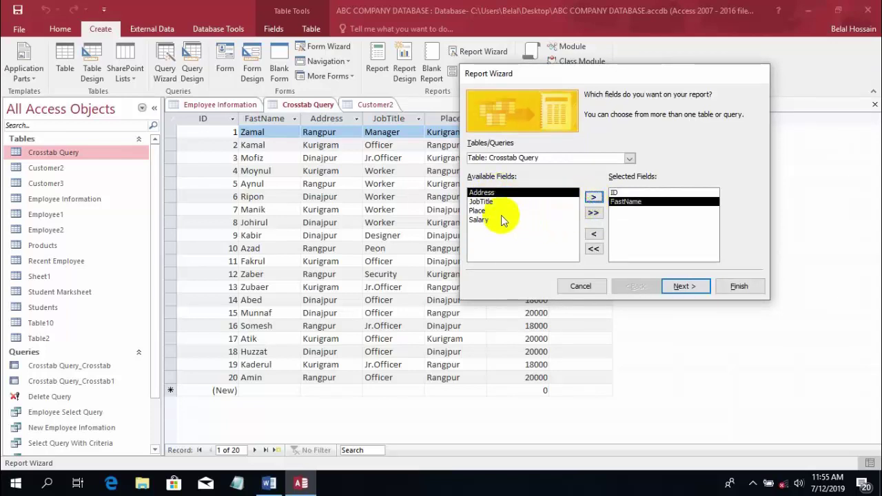
left_click(490, 196)
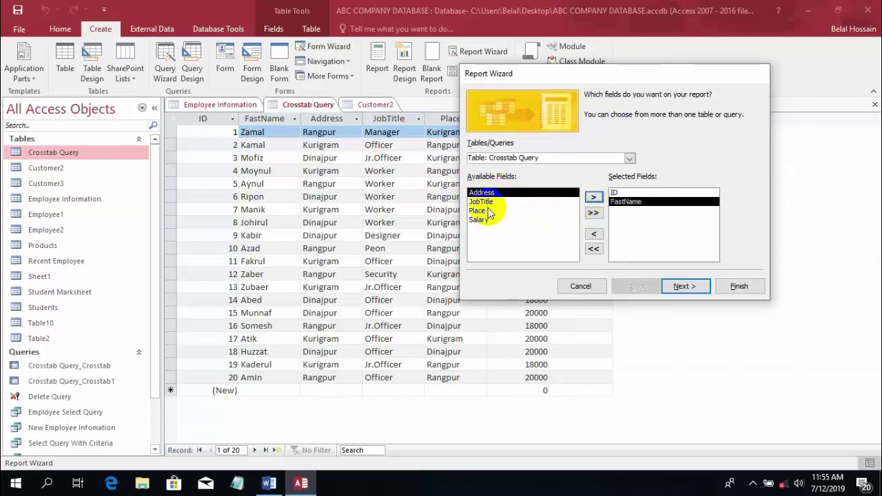
left_click(486, 202)
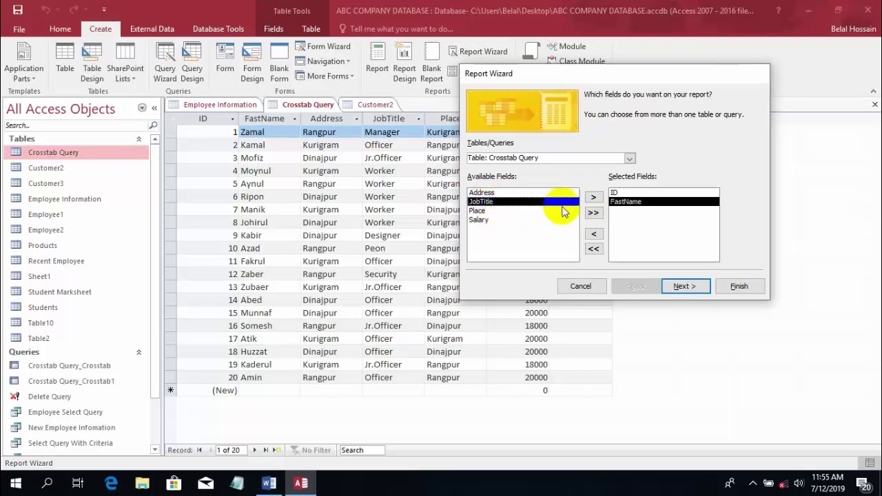
left_click(594, 197)
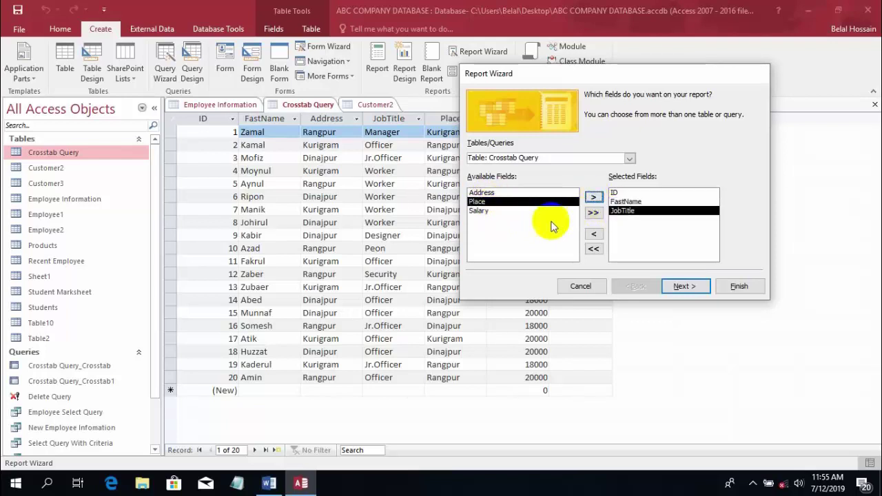
left_click(492, 210)
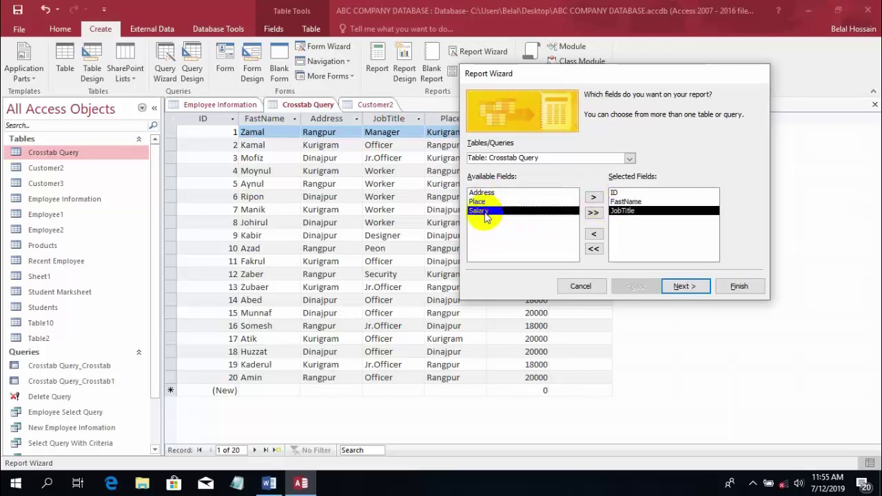
left_click(591, 197)
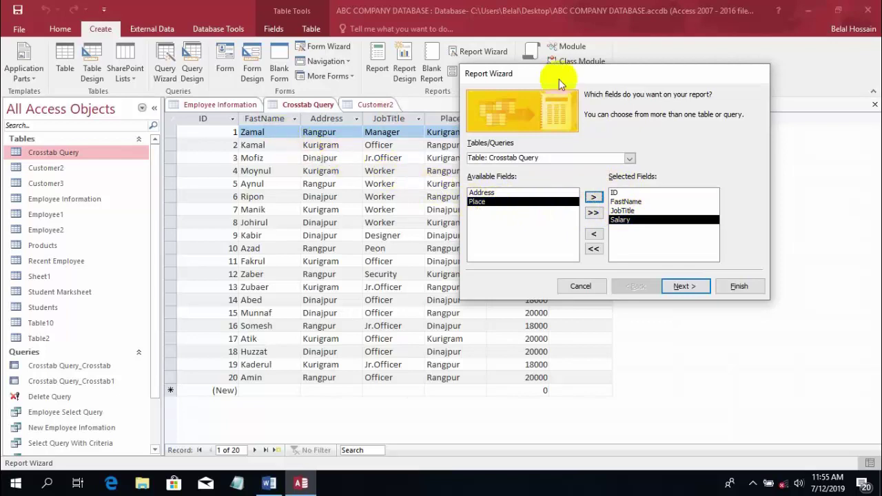
left_click_drag(656, 78, 793, 85)
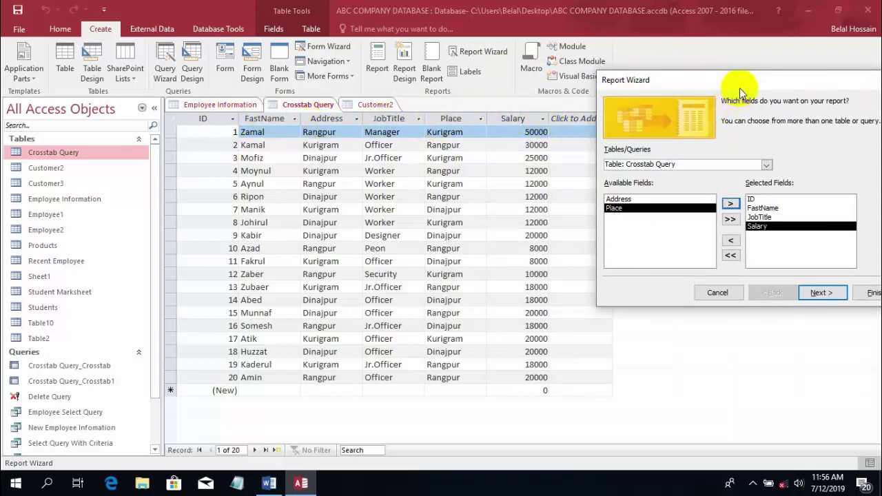
left_click_drag(734, 81, 505, 67)
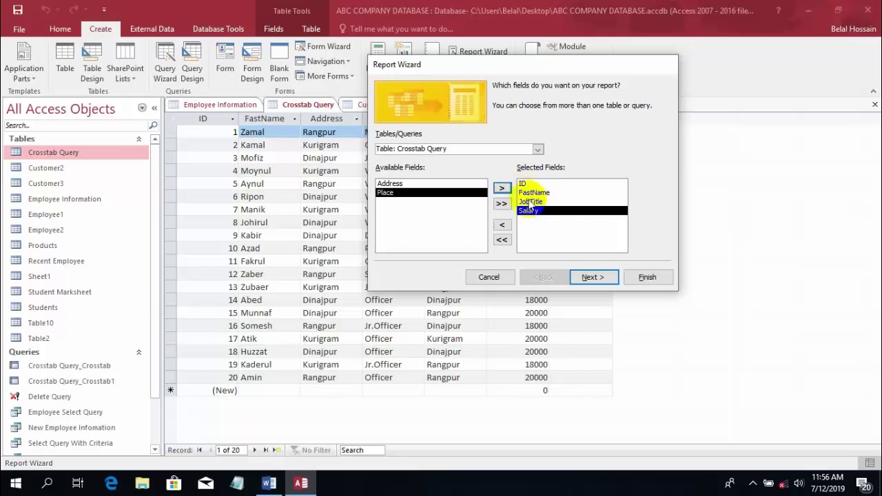
left_click(591, 277)
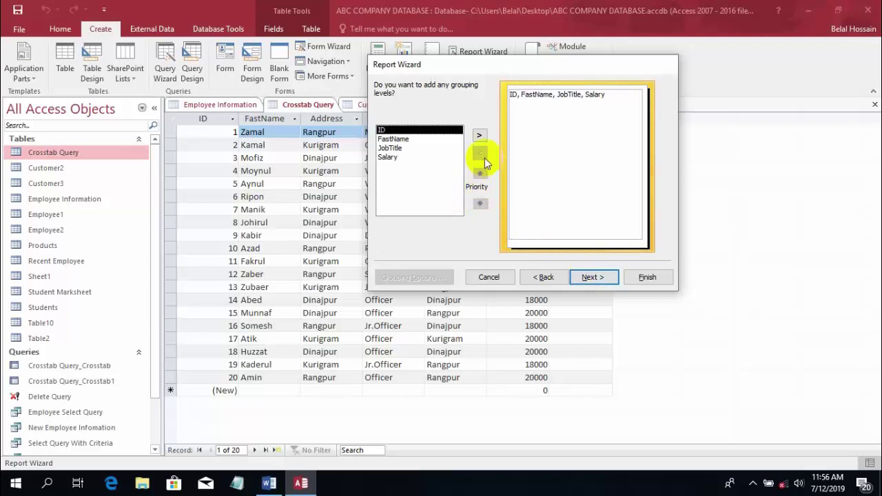
left_click_drag(399, 69, 374, 187)
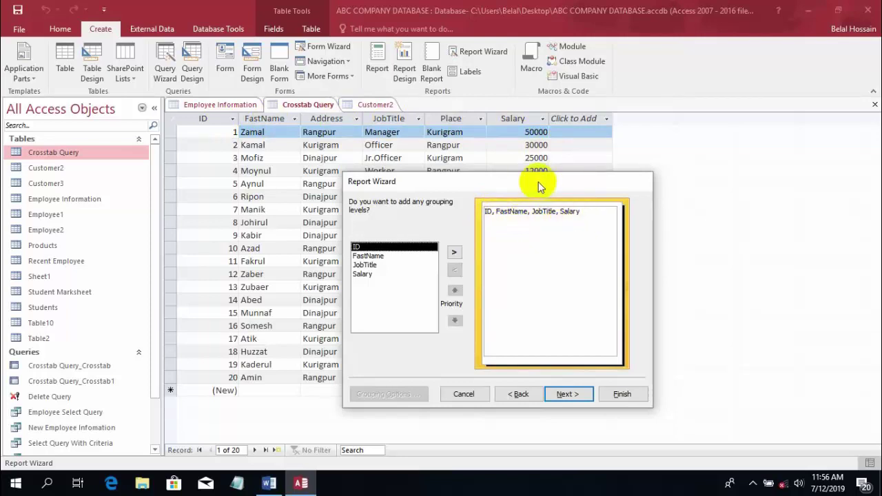
Leave the report ungrouped, sort it ascending by ID, FastName, JobTitle and Salary in that order, and proceed to the layout page
left_click_drag(507, 178, 498, 129)
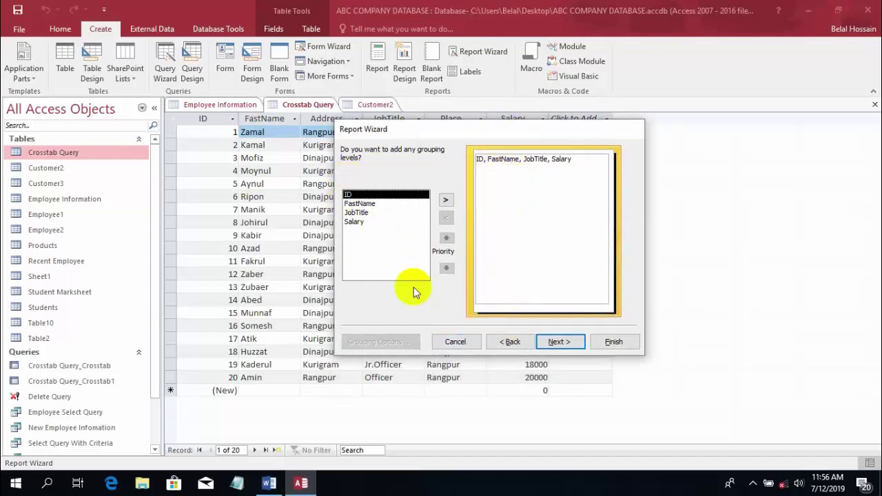
left_click(570, 343)
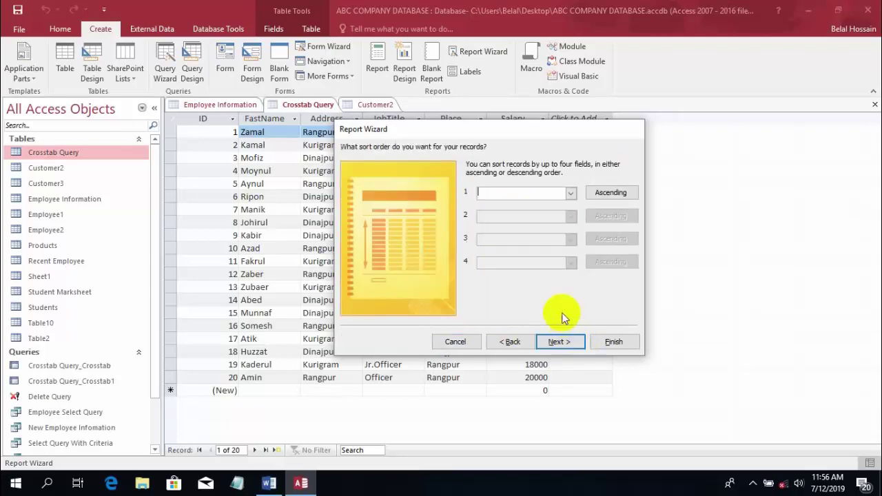
left_click(571, 194)
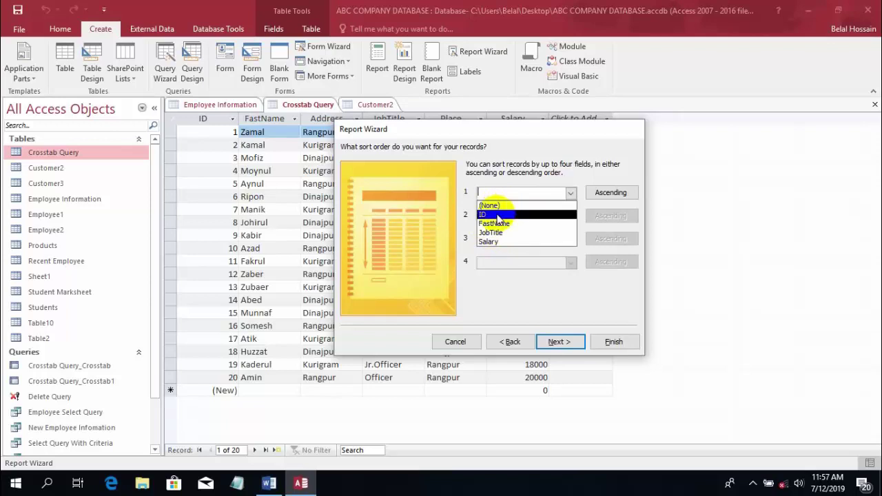
left_click(496, 215)
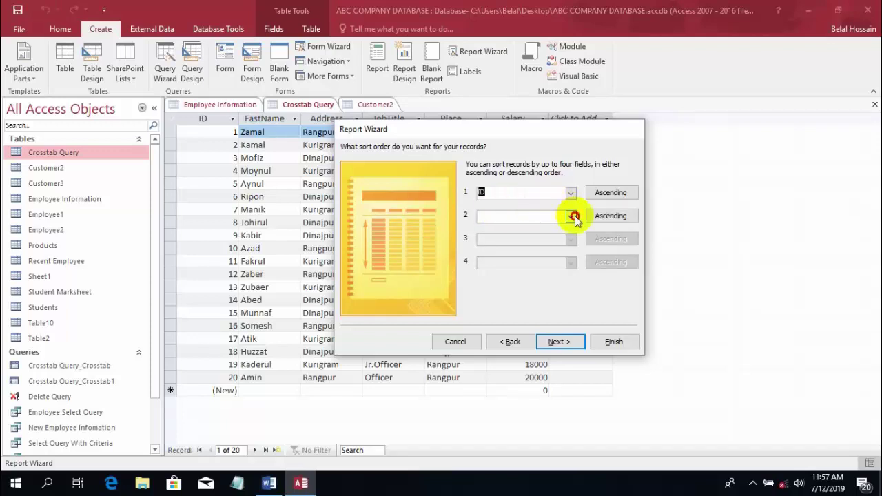
left_click(574, 216)
left_click(555, 249)
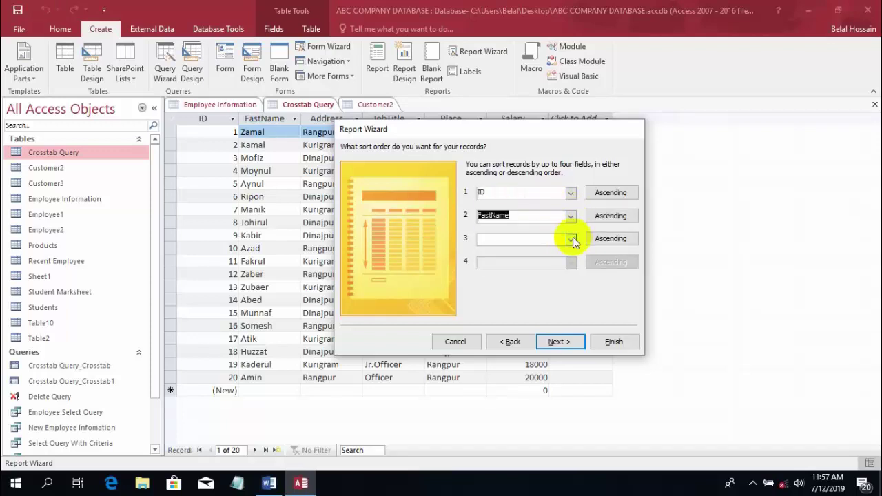
left_click(572, 239)
left_click(548, 279)
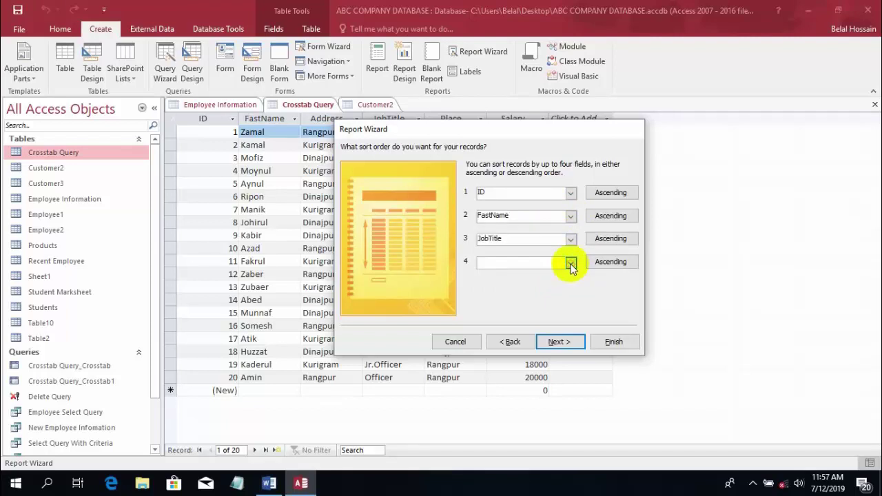
left_click(571, 264)
left_click(557, 310)
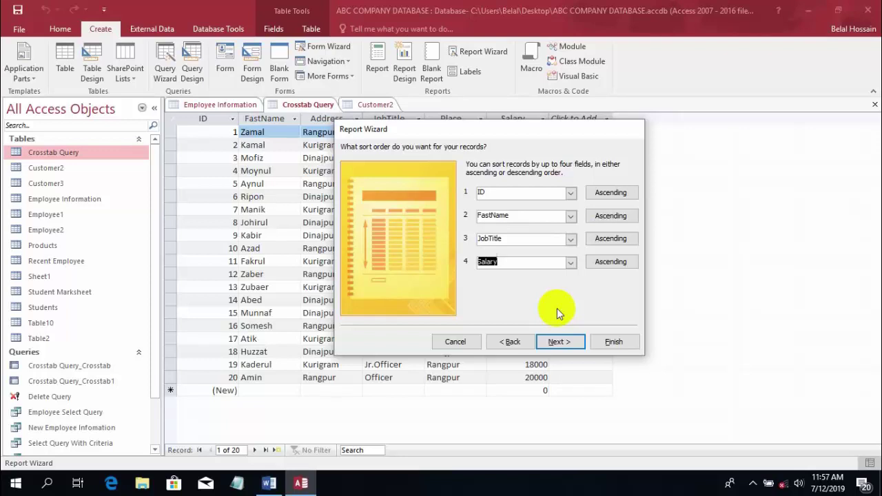
left_click(561, 342)
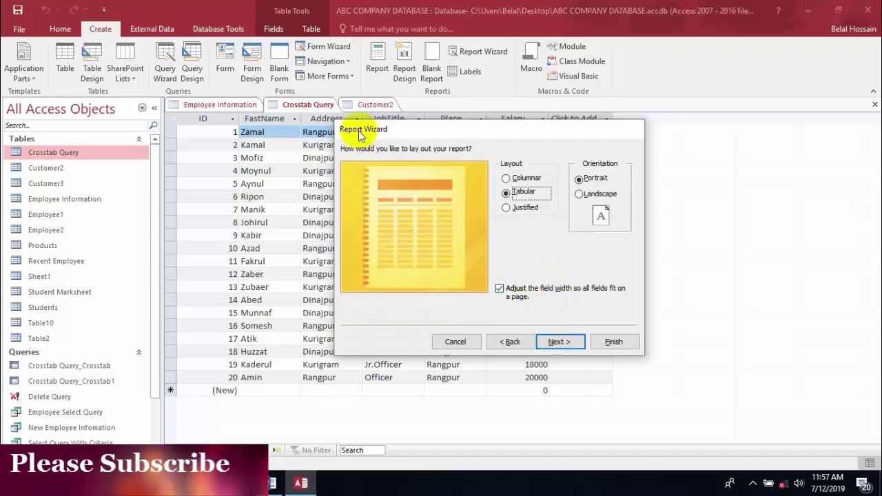
Compare the sample previews of the Columnar, Tabular and Justified layouts, ending on the Tabular layout
left_click(506, 179)
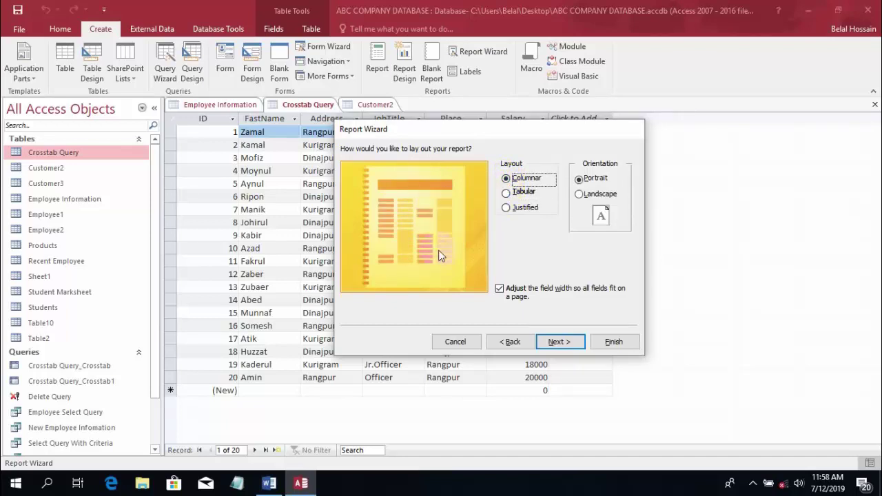
left_click(507, 194)
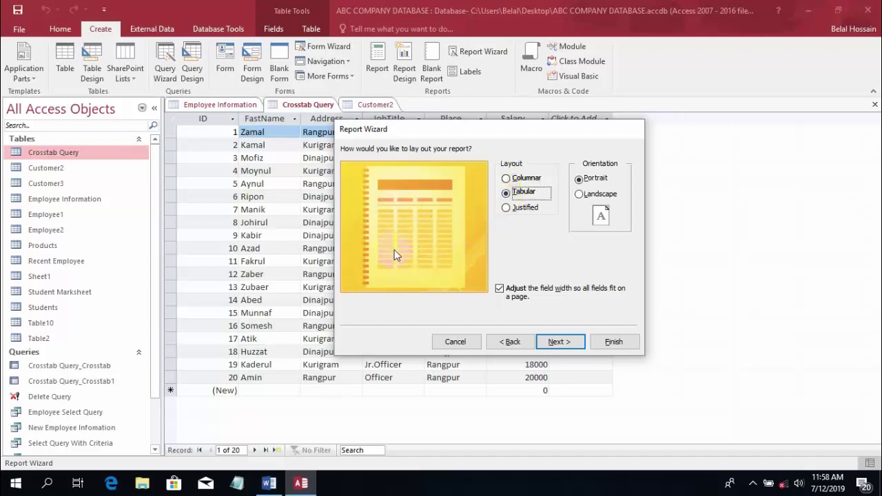
left_click(506, 208)
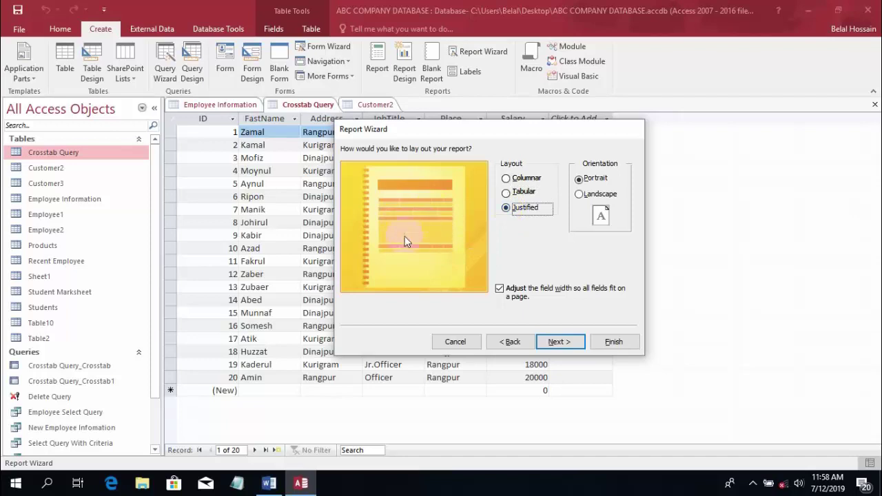
left_click(507, 194)
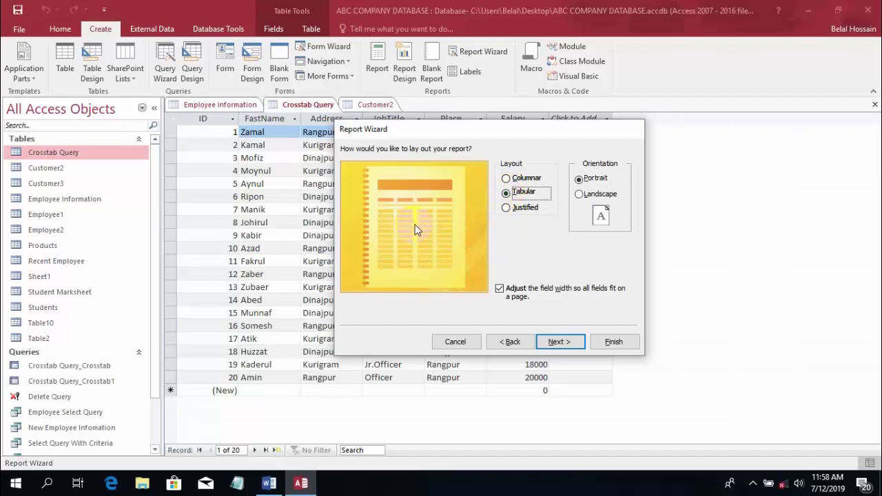
Compare the Landscape and Portrait orientations, choose Portrait, and finish the wizard to generate the report
left_click(580, 195)
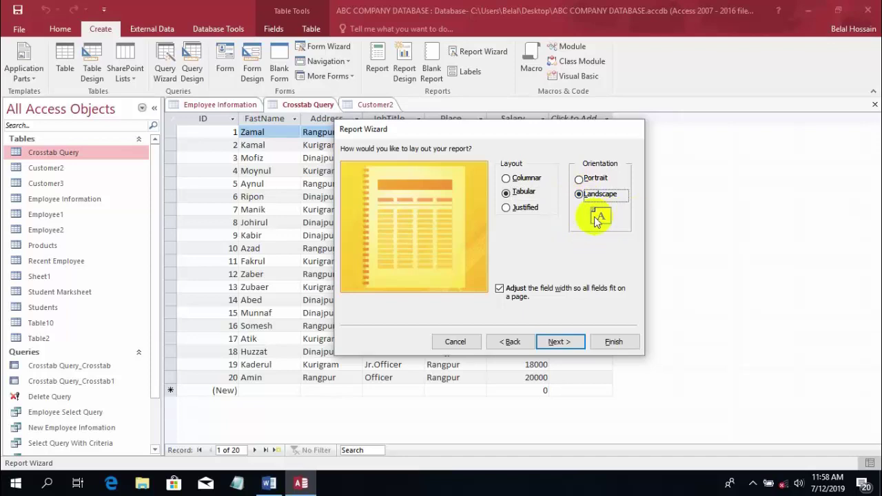
left_click(580, 180)
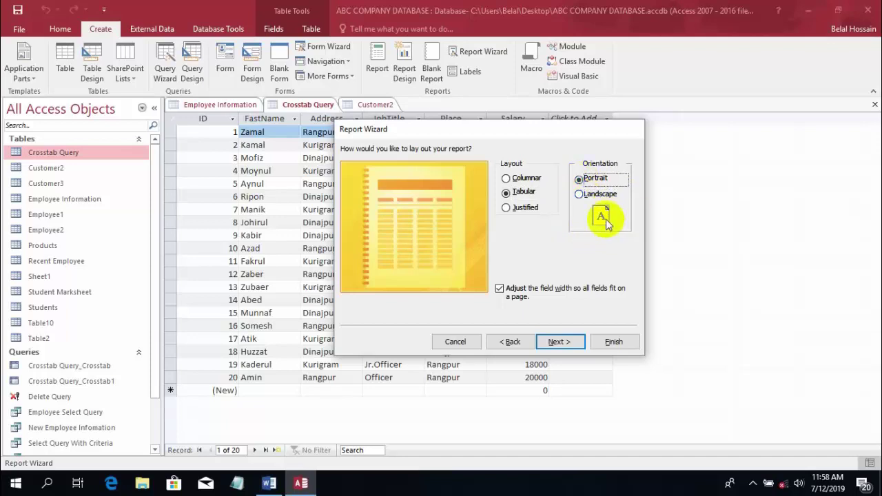
left_click(579, 195)
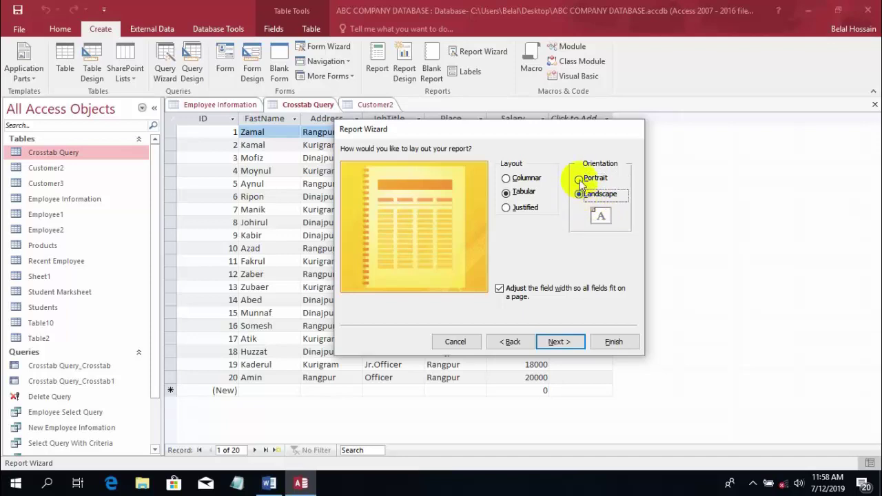
left_click(579, 180)
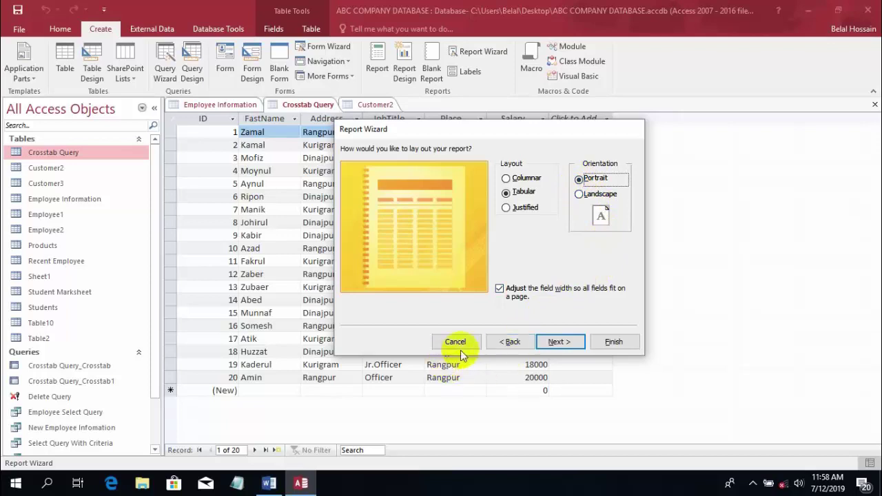
left_click(614, 343)
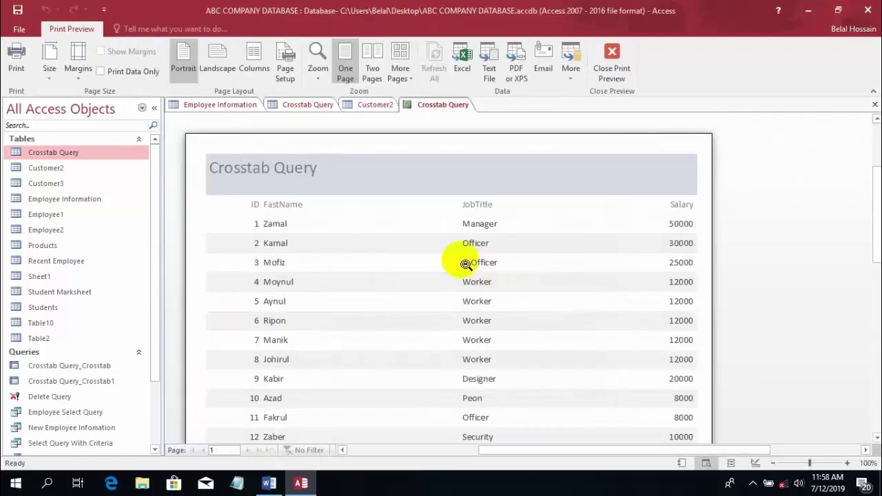
Examine the generated report's ID, FastName, JobTitle and Salary columns from the first record to the last
scroll(443, 241, "down", 5)
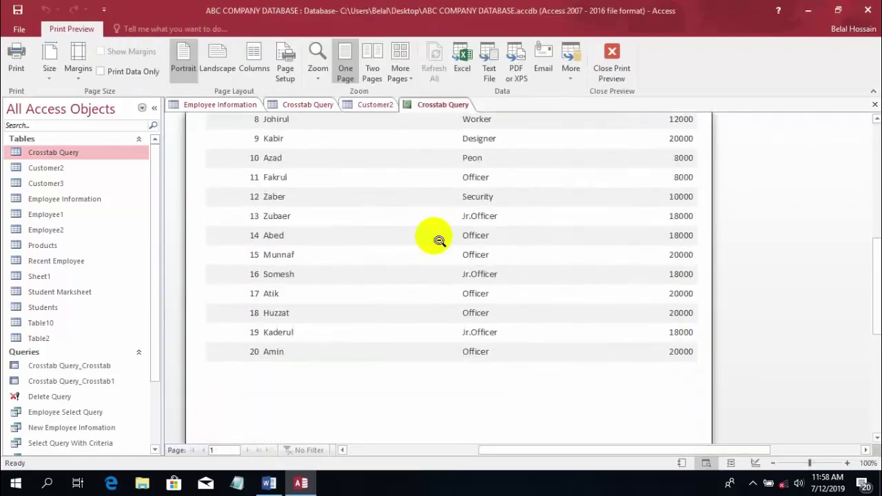
scroll(271, 278, "up", 5)
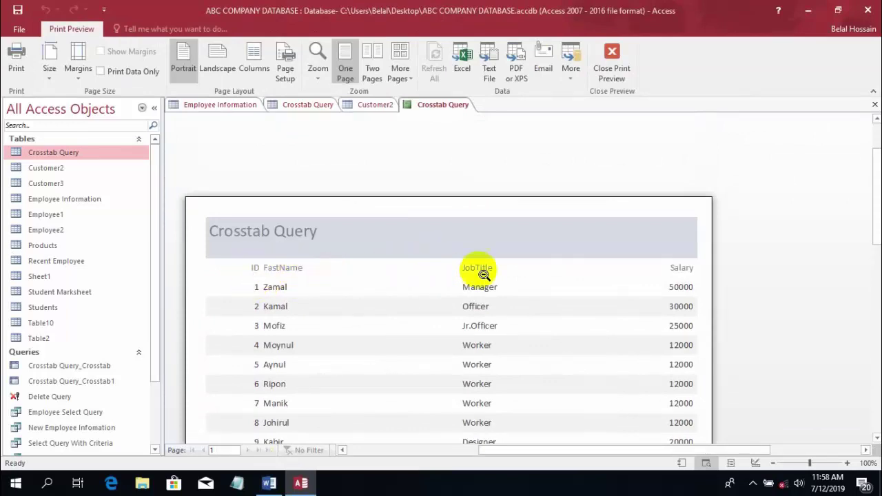
scroll(437, 246, "down", 7)
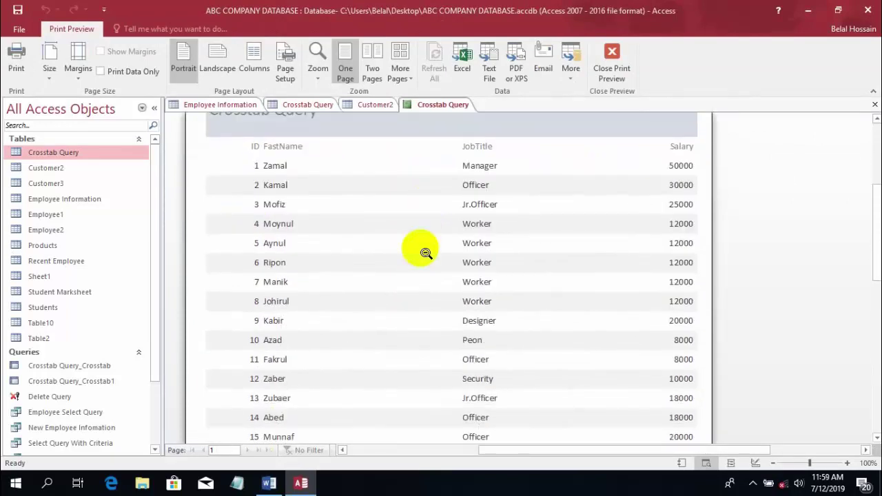
scroll(425, 254, "down", 3)
scroll(424, 255, "up", 4)
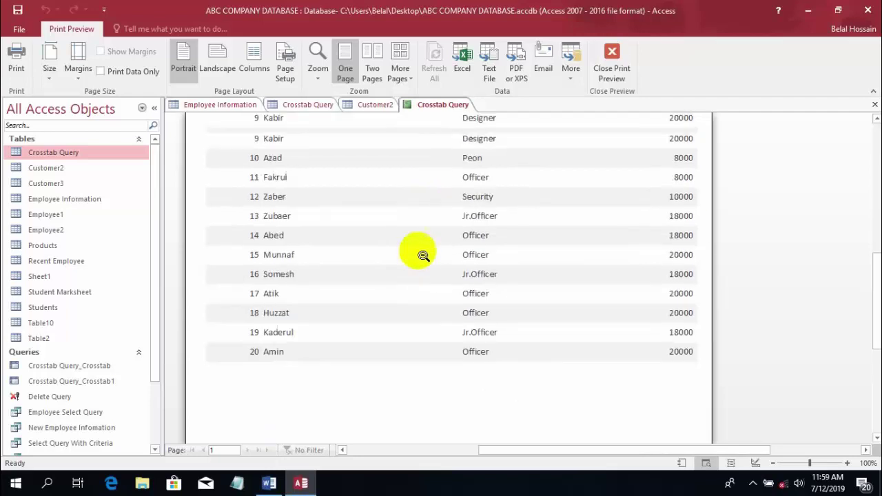
scroll(423, 255, "up", 3)
scroll(421, 256, "up", 4)
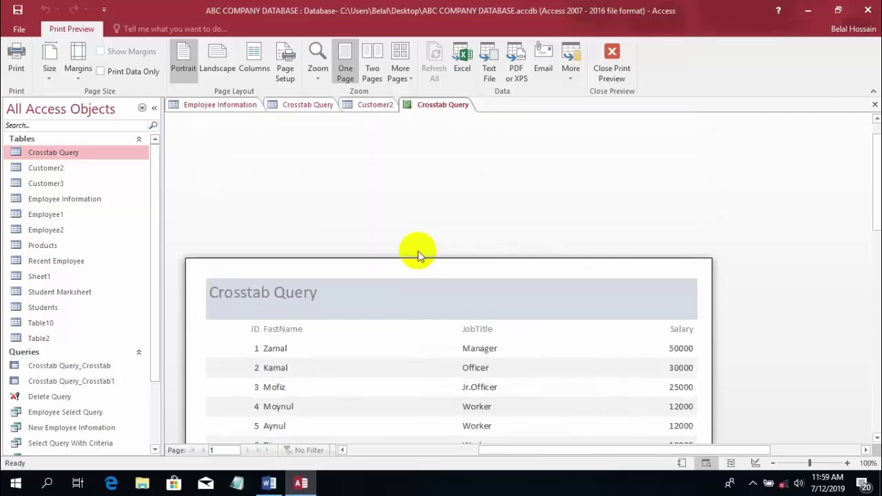
scroll(419, 256, "up", 1)
scroll(417, 265, "down", 9)
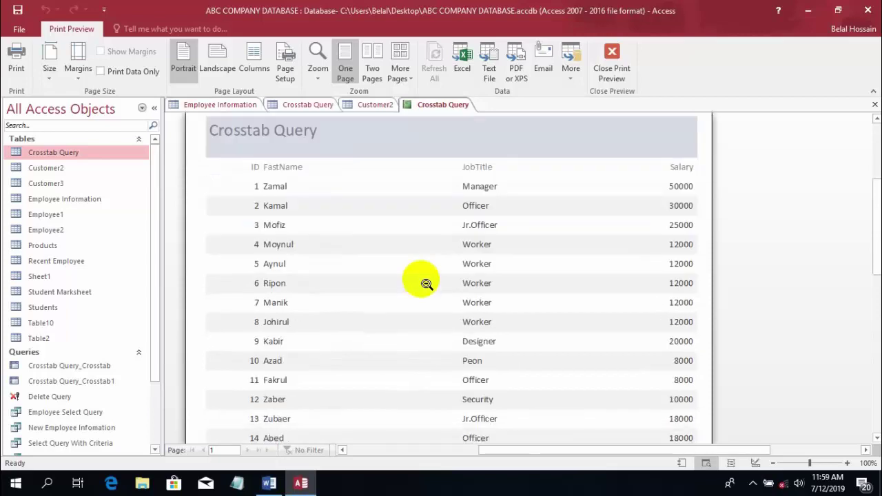
Examine the report preview both as a whole page and enlarged, finishing at its title and first records
left_click(321, 209)
left_click(450, 219)
left_click(453, 220)
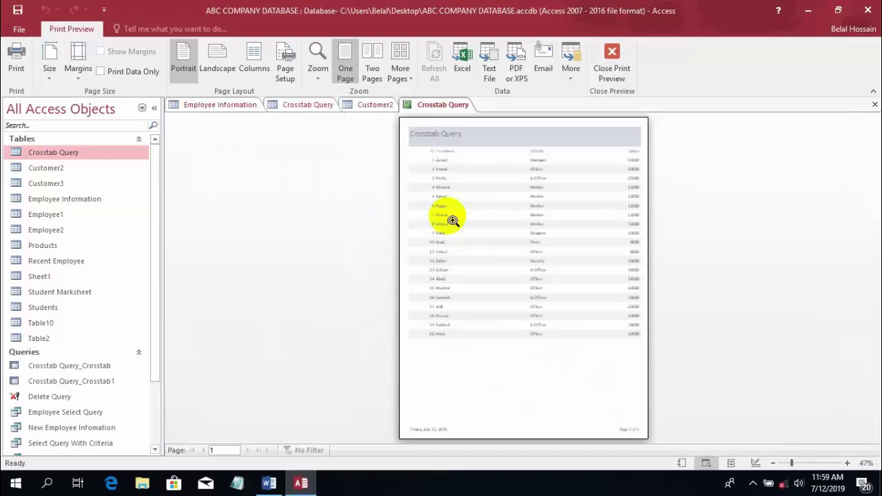
left_click(455, 200)
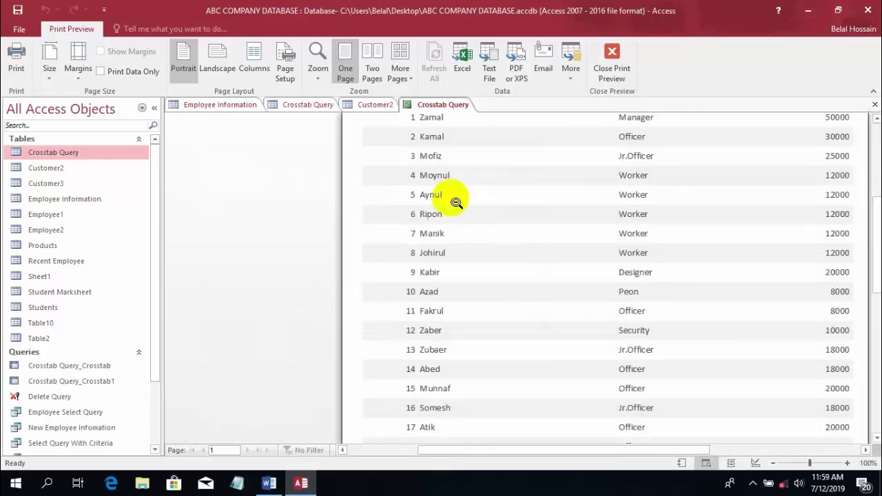
left_click(456, 202)
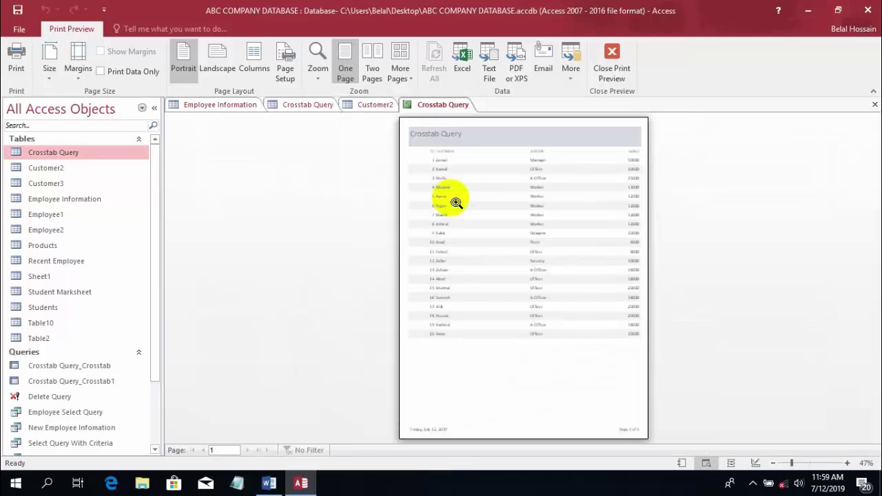
left_click(457, 202)
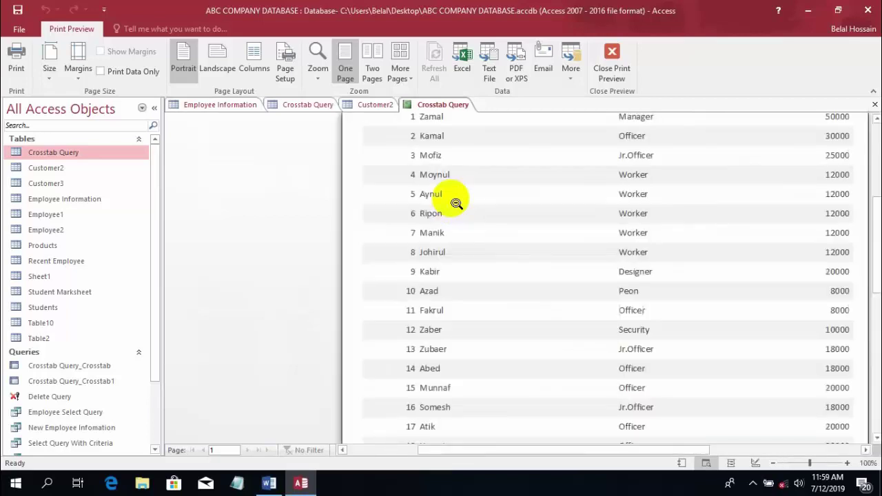
scroll(547, 232, "up", 3)
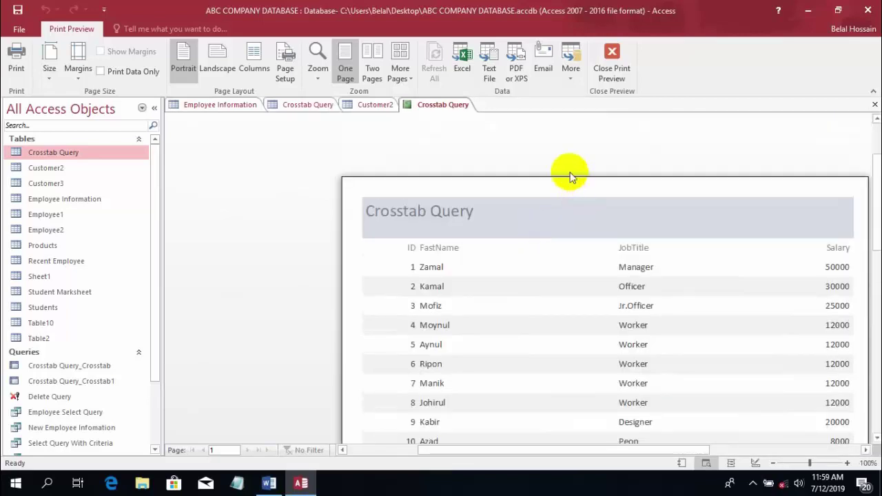
left_click(572, 183)
left_click(469, 173)
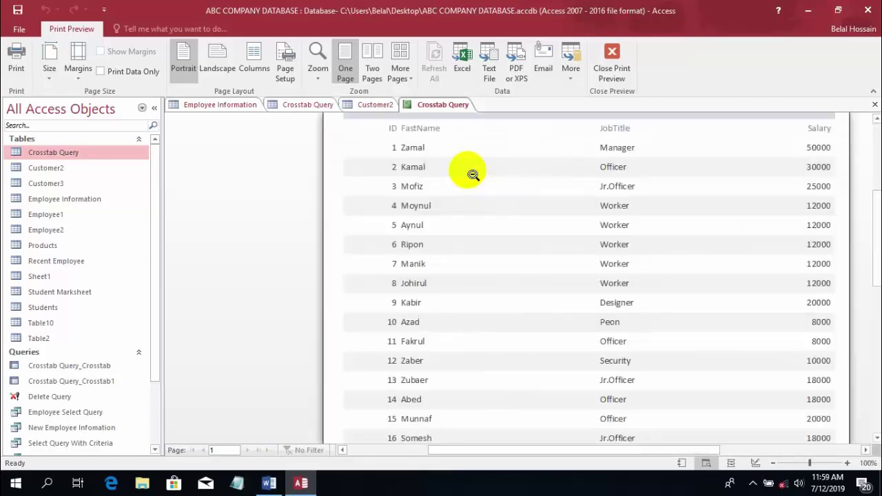
scroll(558, 195, "up", 1)
scroll(558, 194, "up", 1)
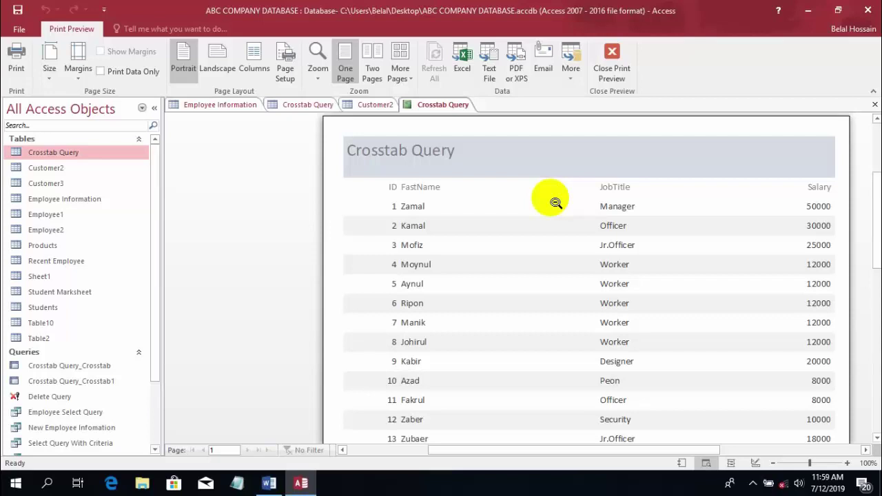
scroll(580, 197, "up", 1)
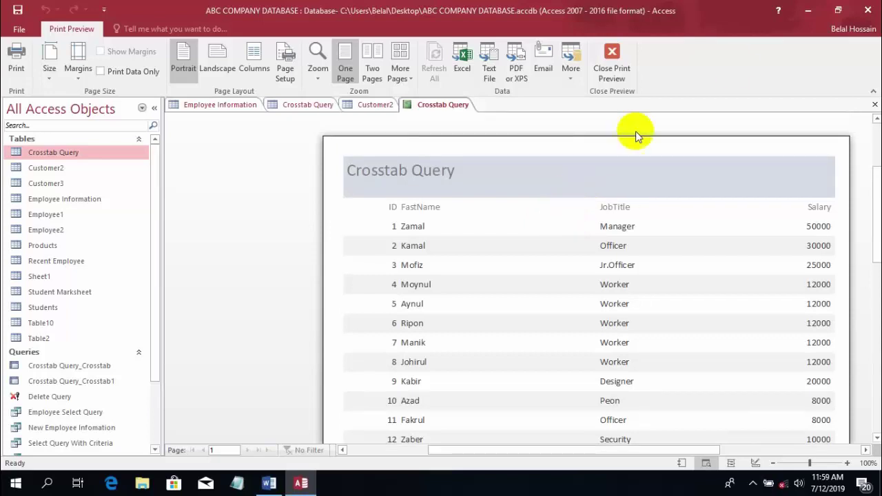